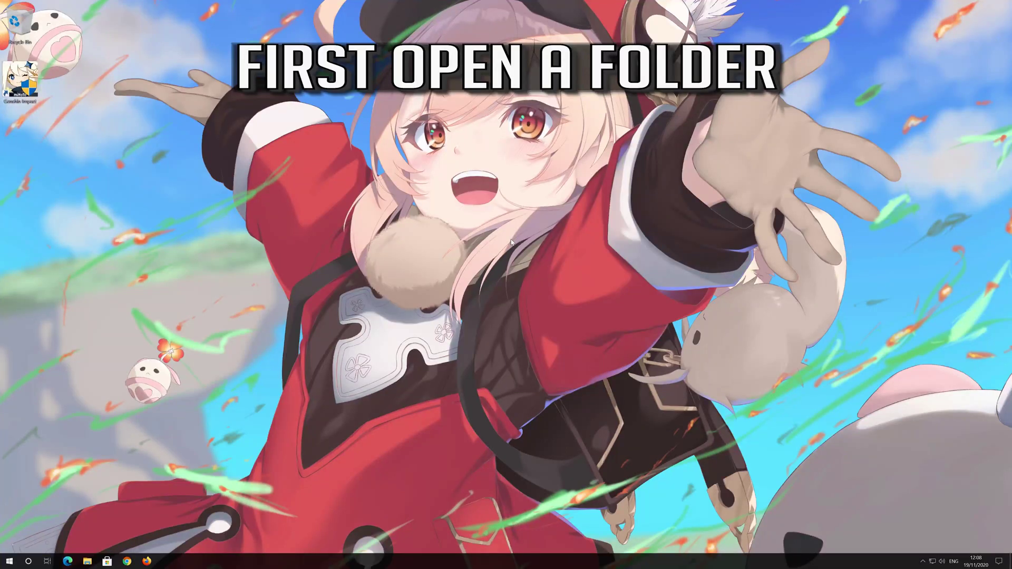
- Browse File Explorer to C:\Program Files\Genshin Impact and scroll down to the launcher file
{"action": "left_click", "coordinate": [88, 563]}
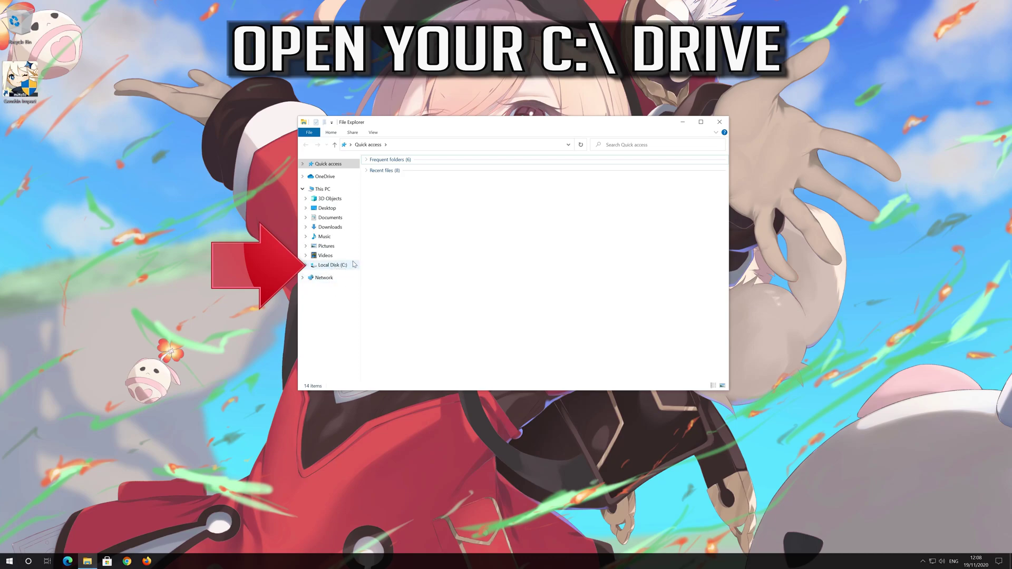
{"action": "left_click", "coordinate": [347, 268]}
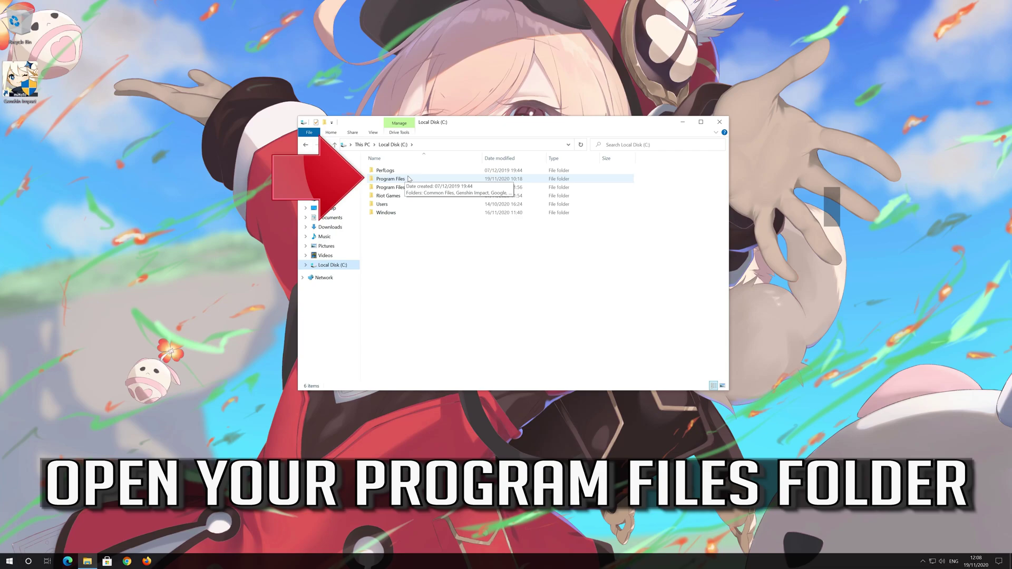
{"action": "double_click", "coordinate": [390, 179]}
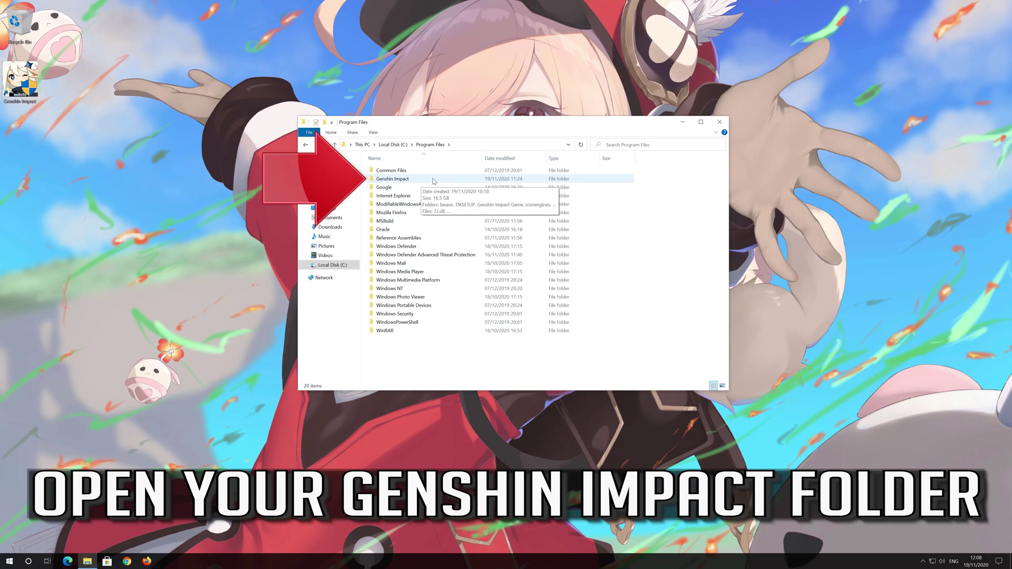
{"action": "double_click", "coordinate": [431, 181]}
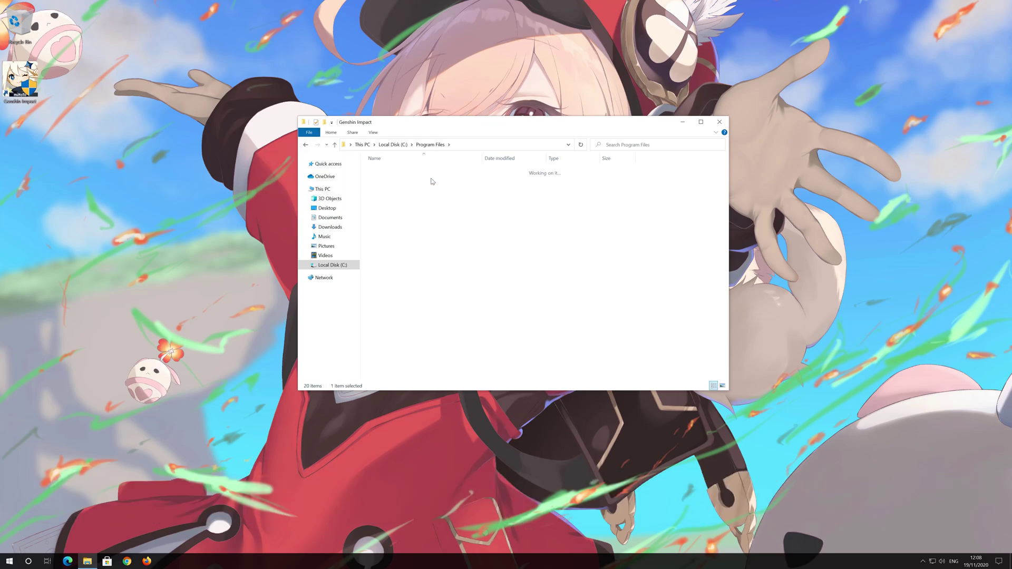
{"action": "scroll", "coordinate": [431, 181], "scroll_direction": "down", "scroll_amount": 12}
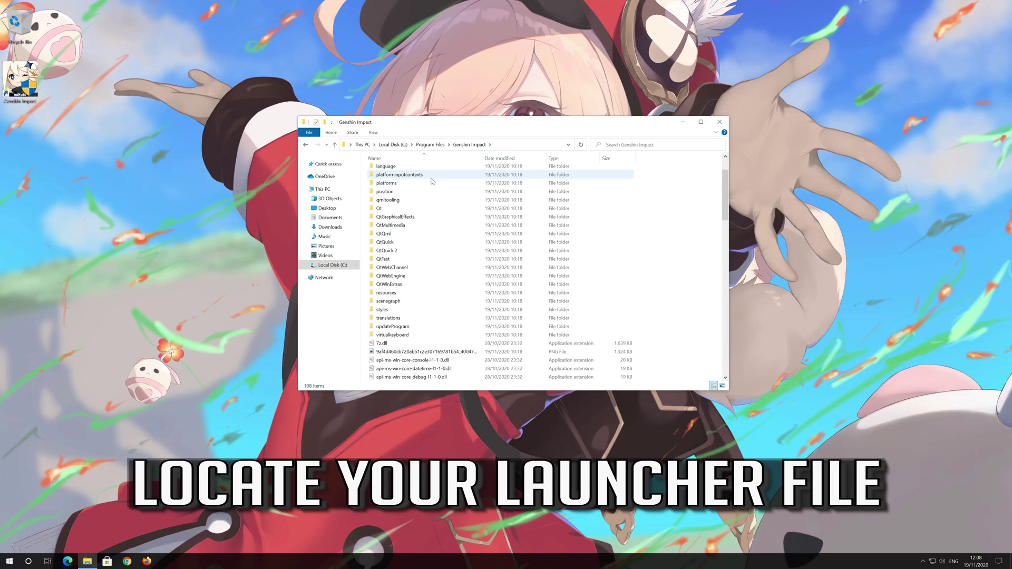
{"action": "scroll", "coordinate": [431, 181], "scroll_direction": "down", "scroll_amount": 8}
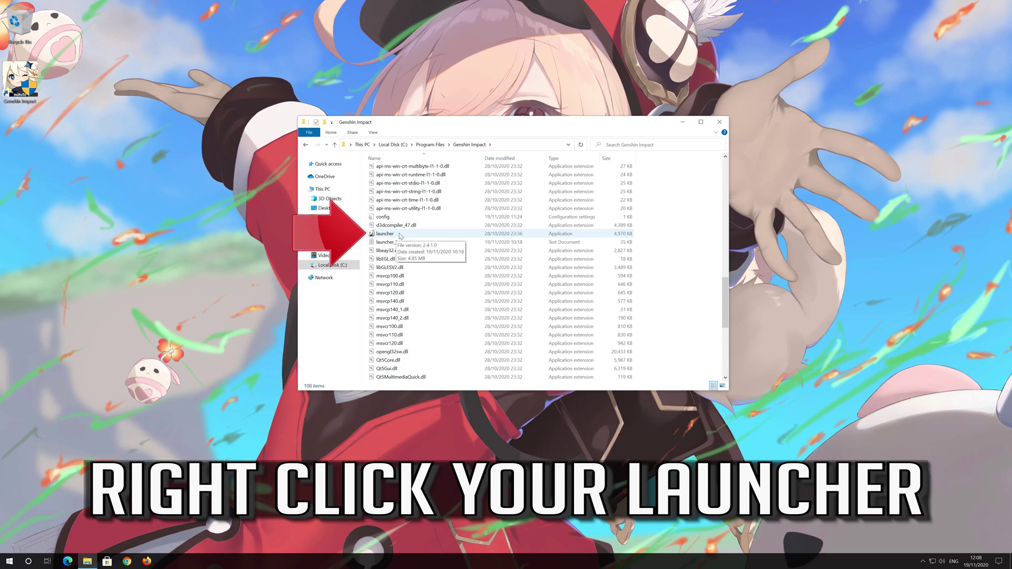
- Open the launcher file's Properties dialog at its Compatibility settings
{"action": "right_click", "coordinate": [403, 235]}
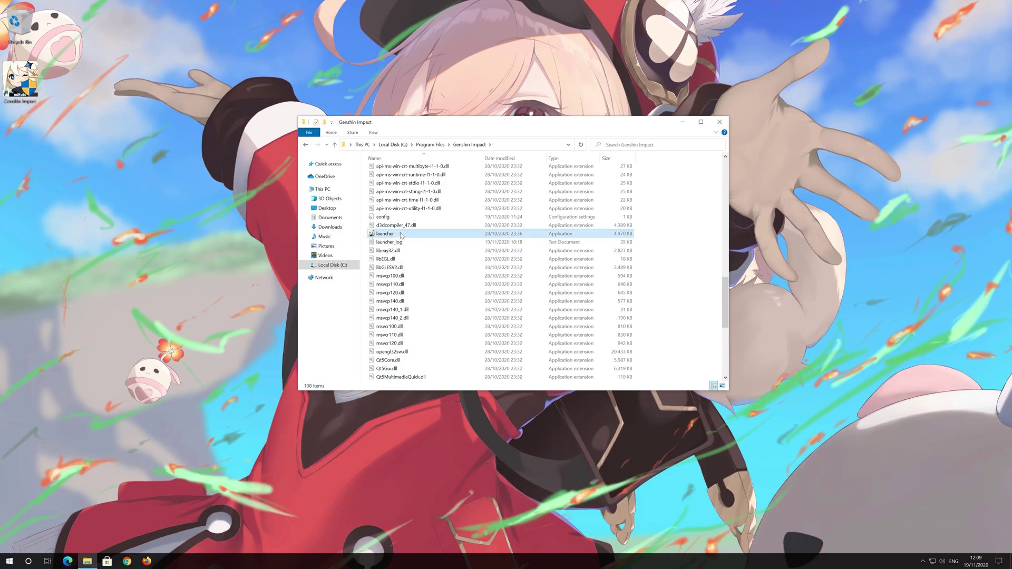
{"action": "right_click", "coordinate": [401, 234]}
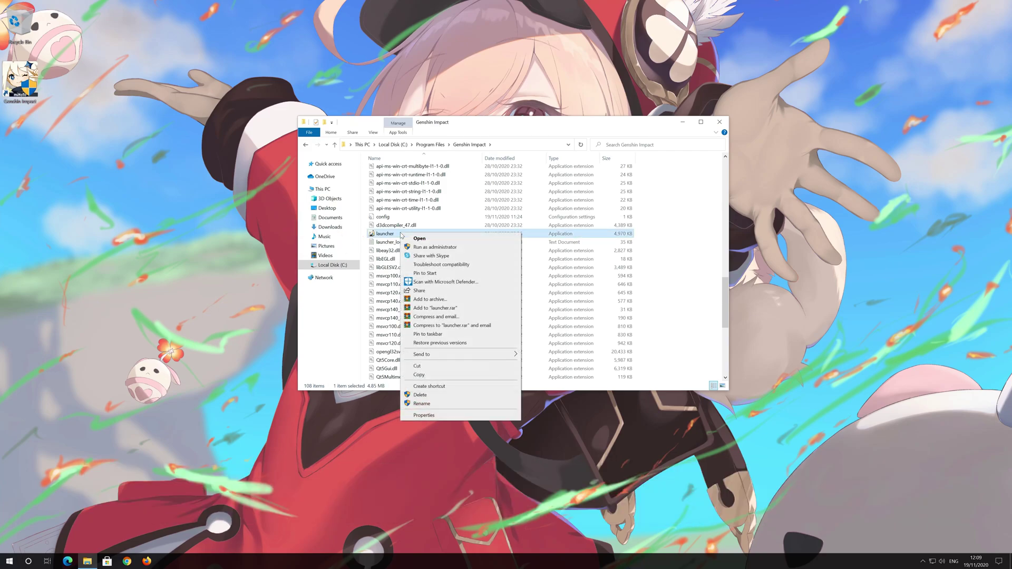
{"action": "left_click", "coordinate": [459, 416]}
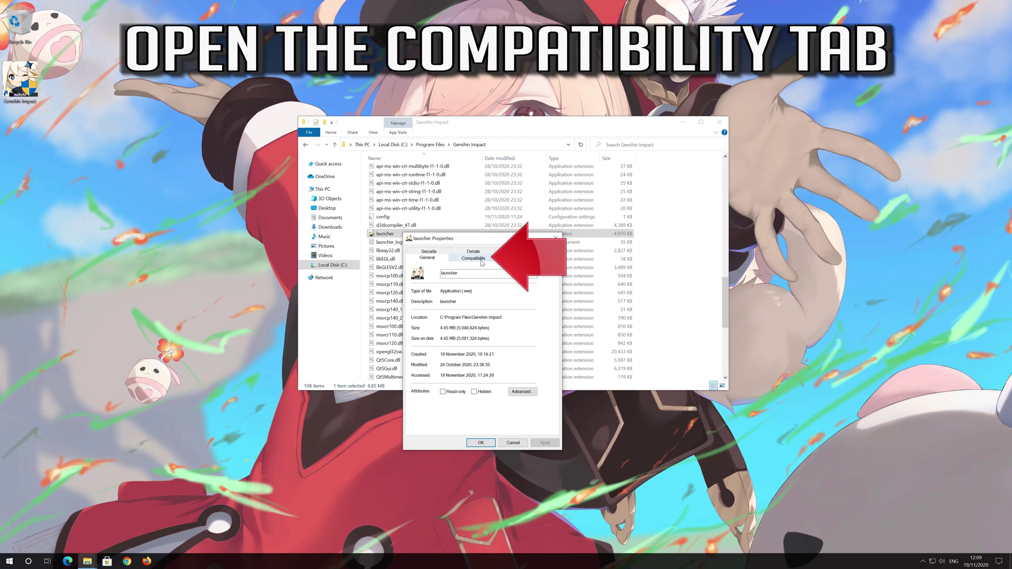
{"action": "left_click", "coordinate": [481, 262]}
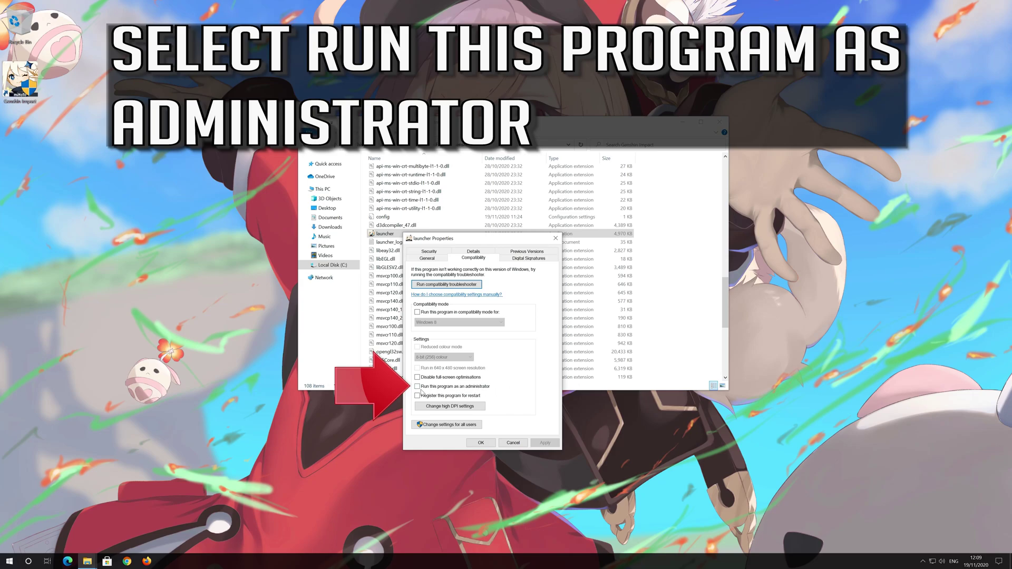
- Enable 'Run this program as an administrator' for the launcher, apply and confirm, then close Explorer
{"action": "left_click", "coordinate": [418, 388]}
{"action": "left_click", "coordinate": [543, 444]}
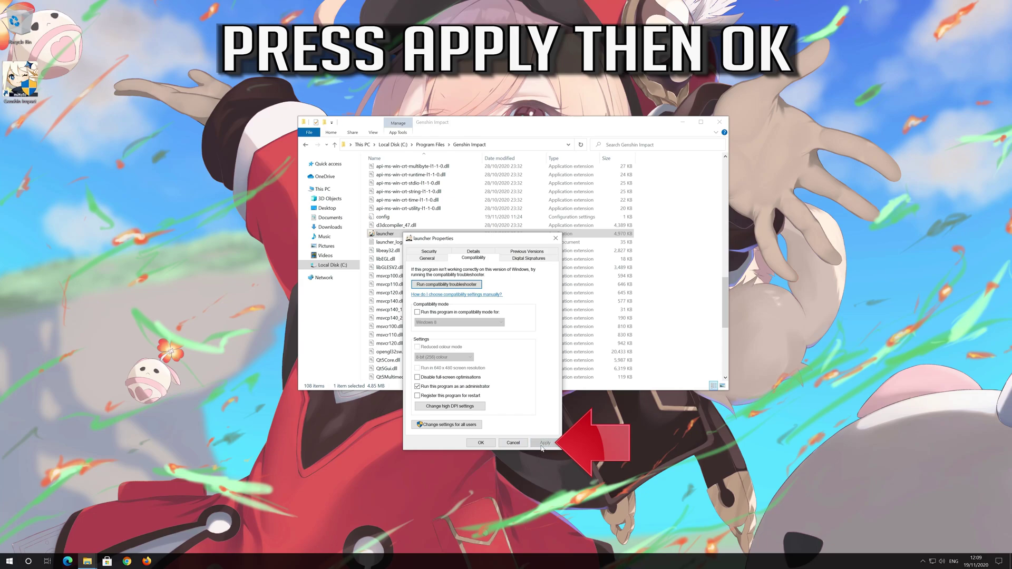
{"action": "left_click", "coordinate": [481, 443]}
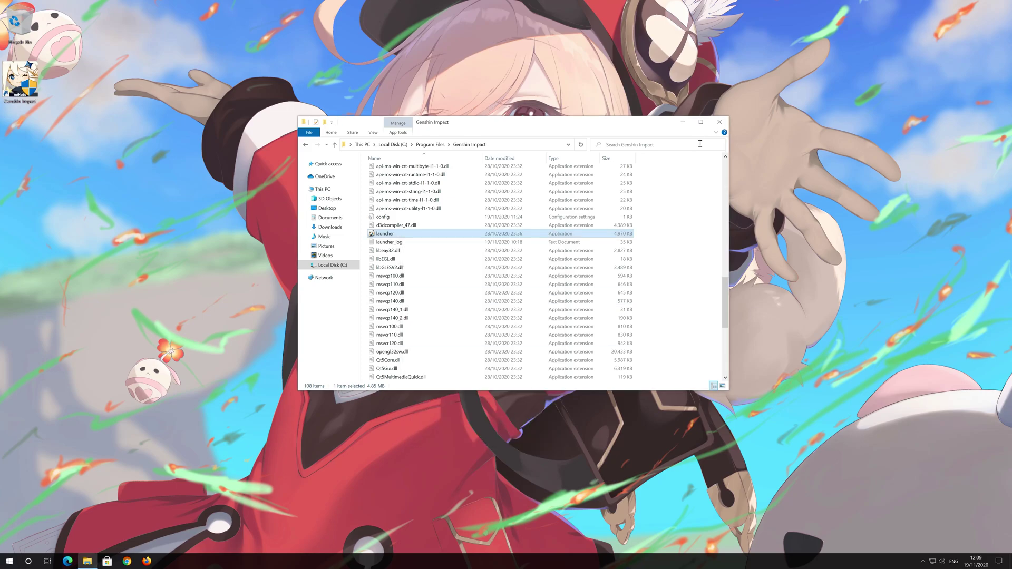
{"action": "left_click", "coordinate": [719, 124]}
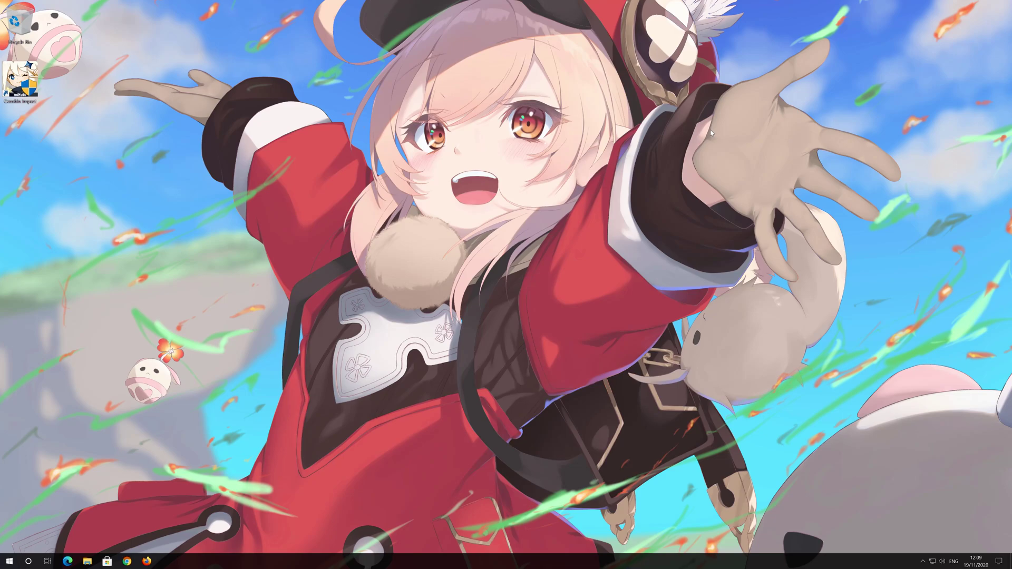
- Launch Genshin Impact from its desktop shortcut, approve User Account Control, and accept the version update
{"action": "double_click", "coordinate": [9, 83]}
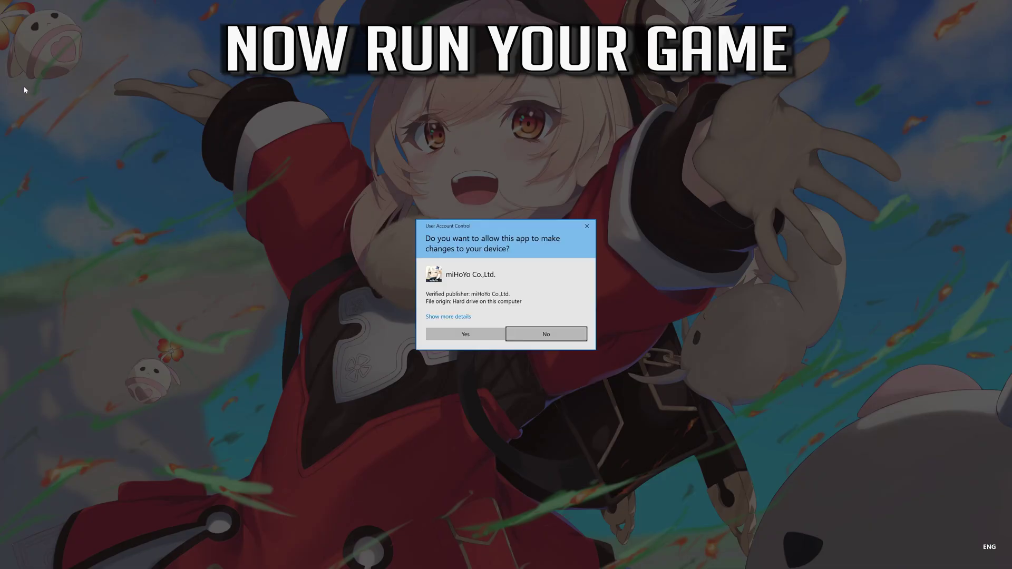
{"action": "left_click", "coordinate": [464, 335]}
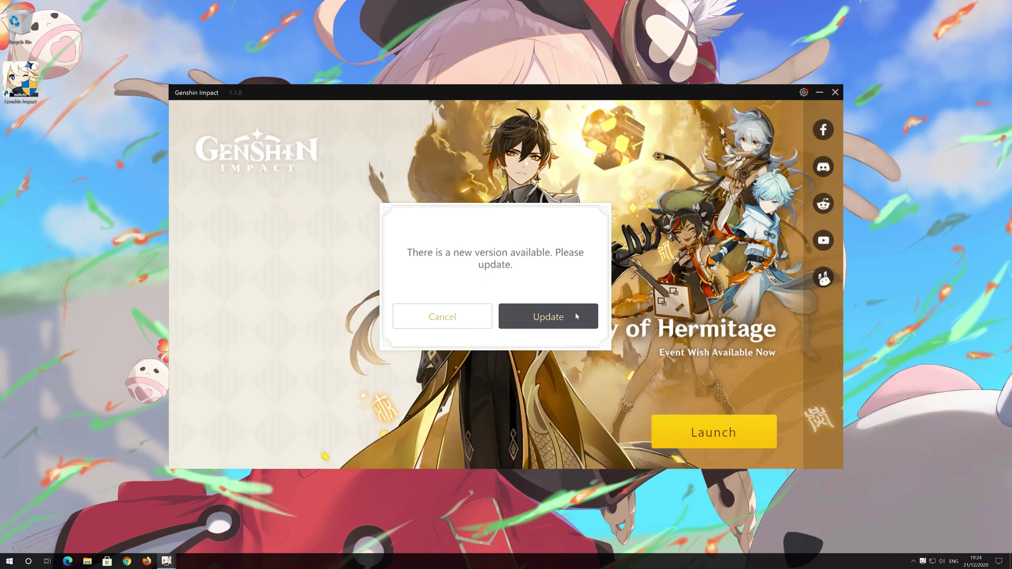
{"action": "left_click", "coordinate": [566, 318]}
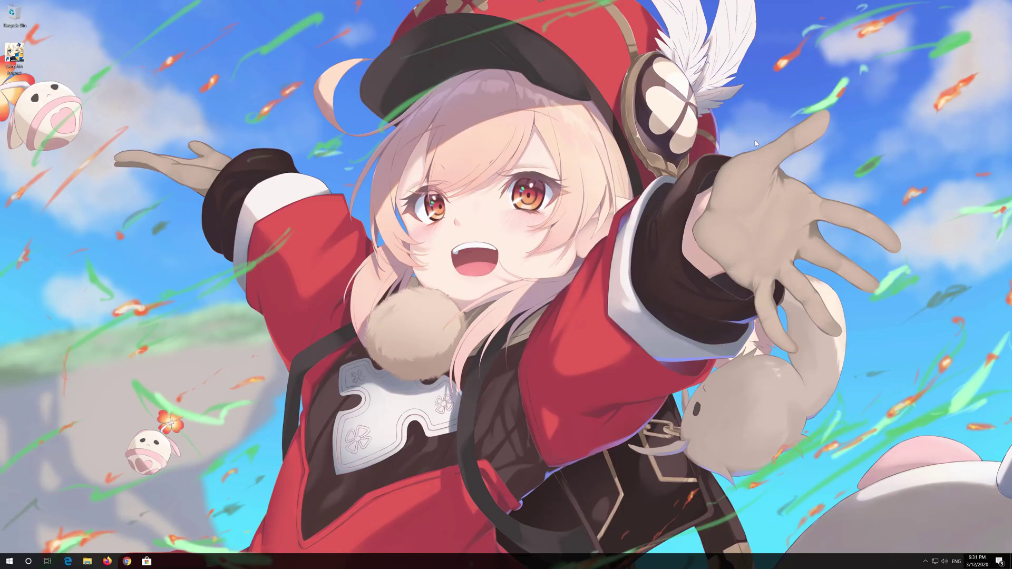
- Search 'control panel' in the Start menu and open the Control Panel app
{"action": "key", "text": "super"}
{"action": "type", "text": "control panel"}
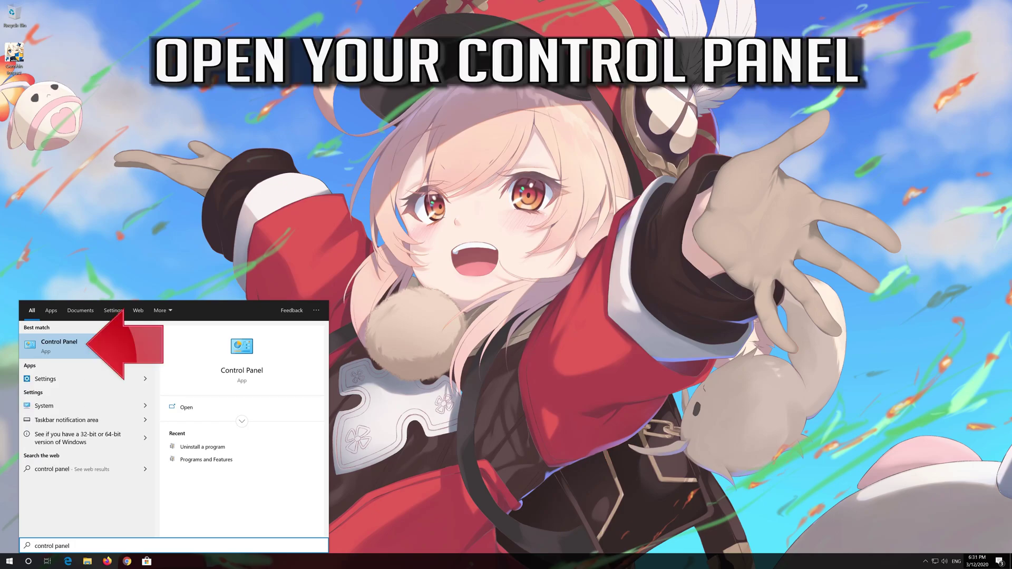
{"action": "left_click", "coordinate": [94, 346]}
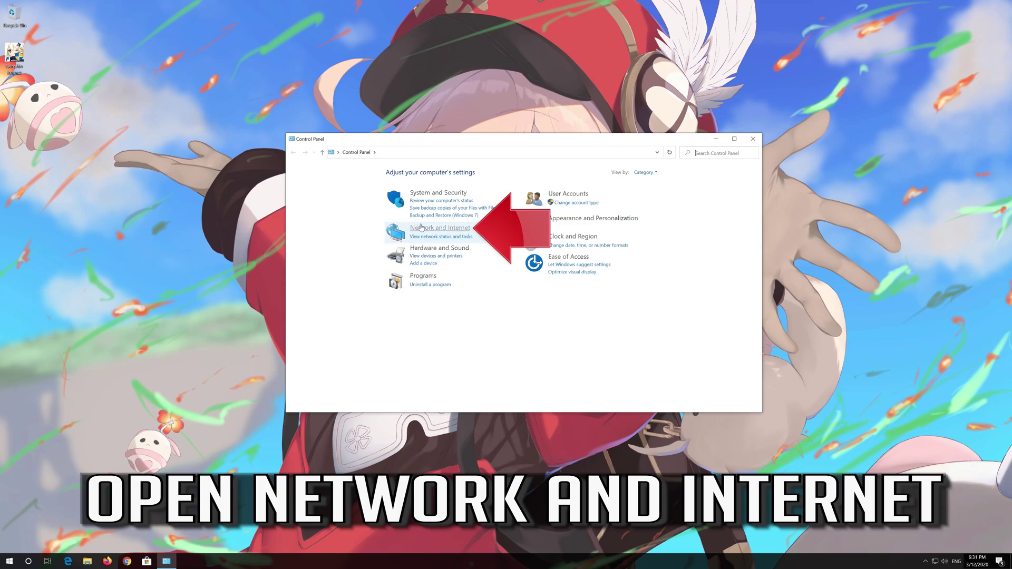
- Go via Network and Internet and Network and Sharing Center to Change adapter settings
{"action": "left_click", "coordinate": [439, 228]}
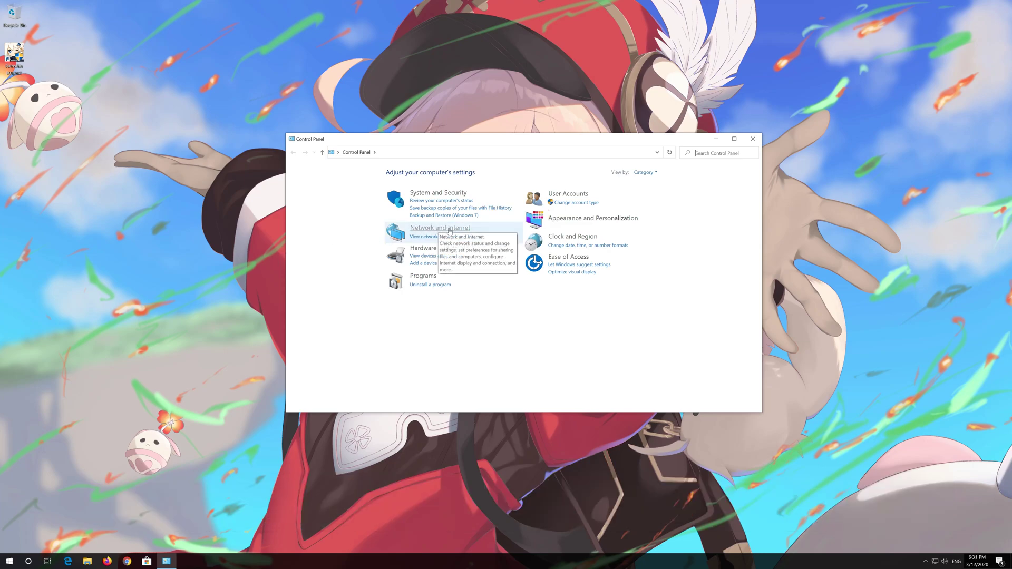
{"action": "left_click", "coordinate": [449, 230]}
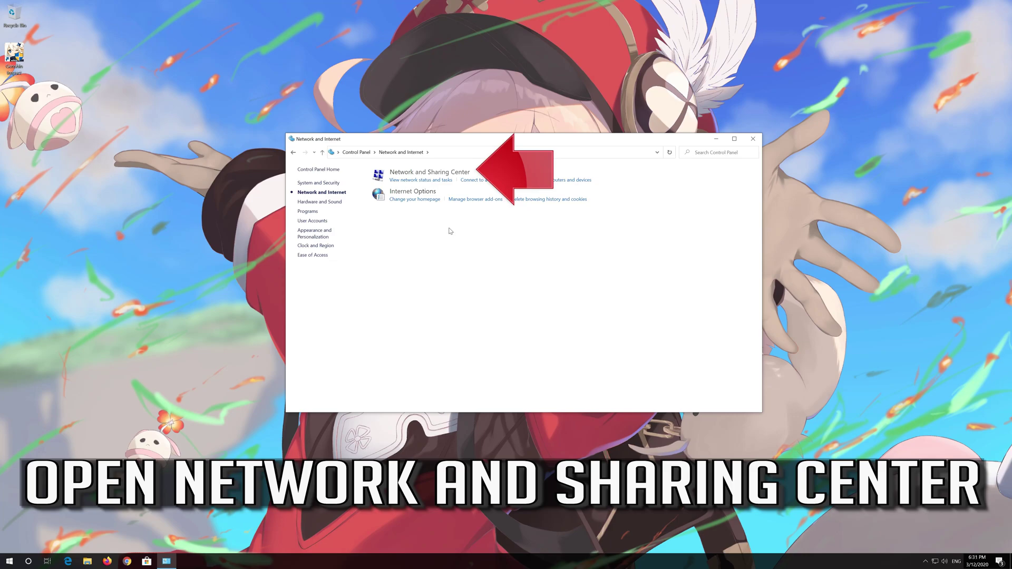
{"action": "left_click", "coordinate": [440, 174]}
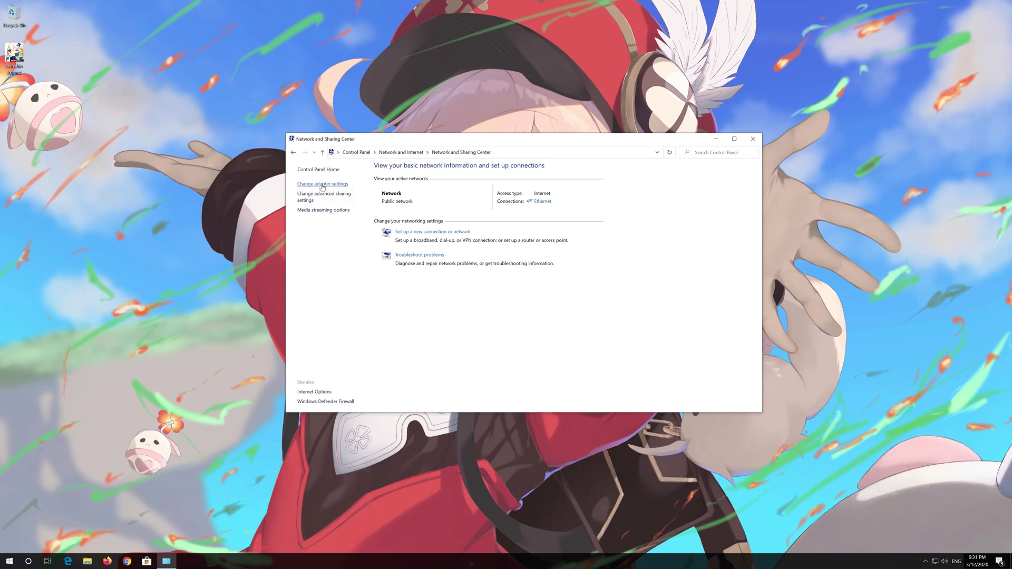
{"action": "left_click", "coordinate": [322, 184]}
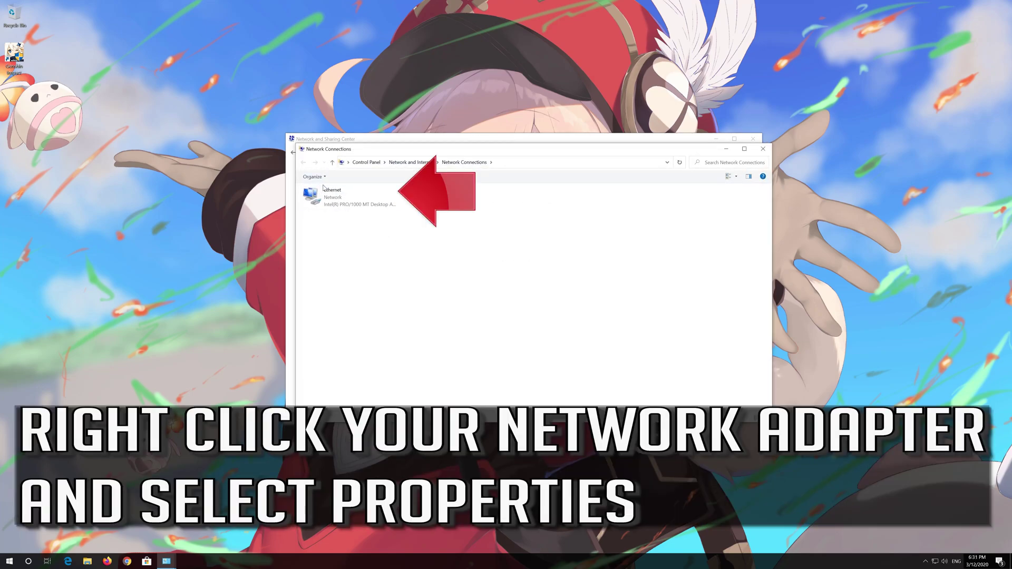
- Open the Ethernet adapter's Properties and then its Internet Protocol Version 4 (TCP/IPv4) Properties
{"action": "left_click", "coordinate": [327, 194]}
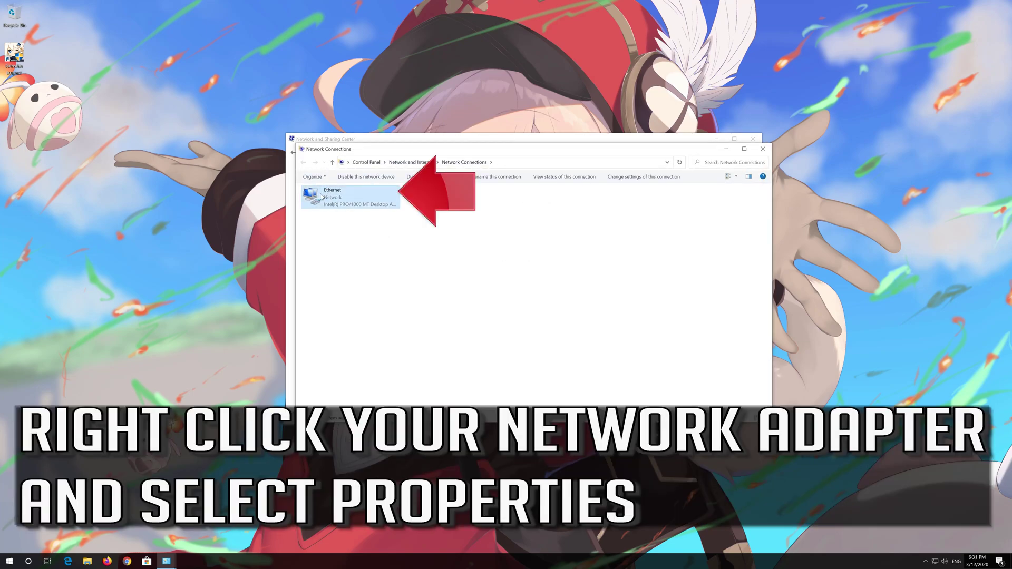
{"action": "right_click", "coordinate": [349, 196]}
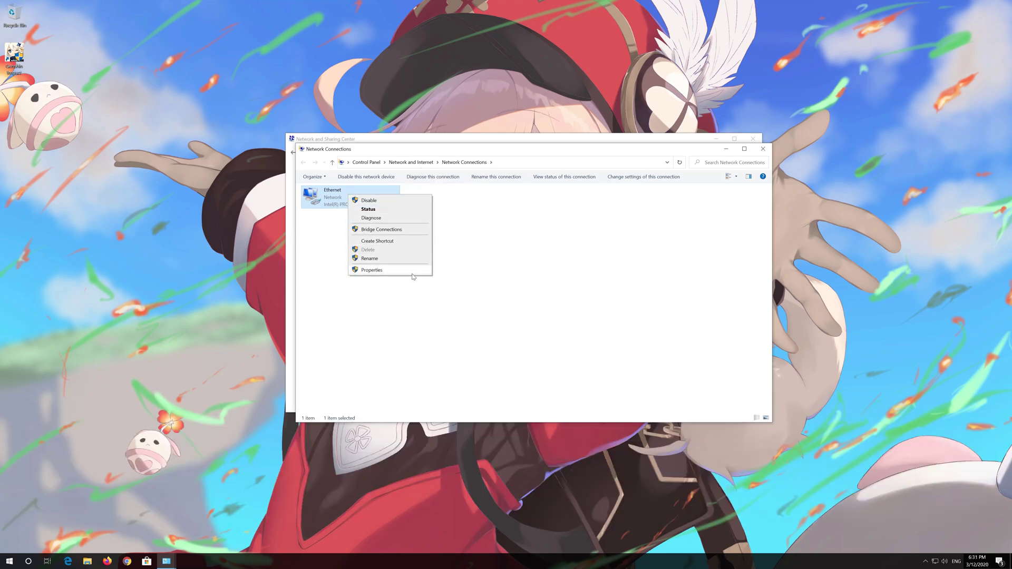
{"action": "left_click", "coordinate": [382, 270]}
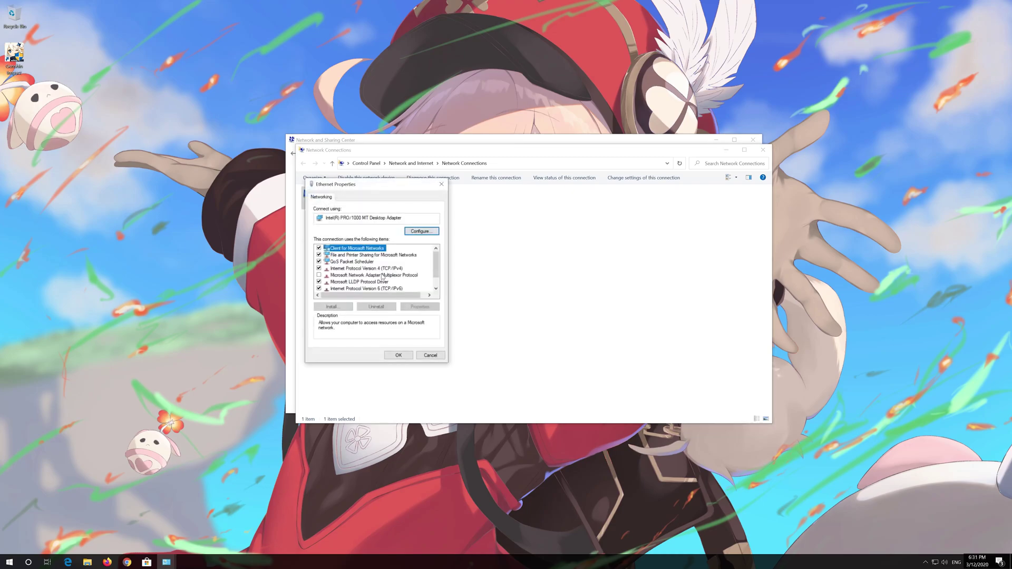
{"action": "left_click_drag", "start_coordinate": [379, 190], "coordinate": [536, 194]}
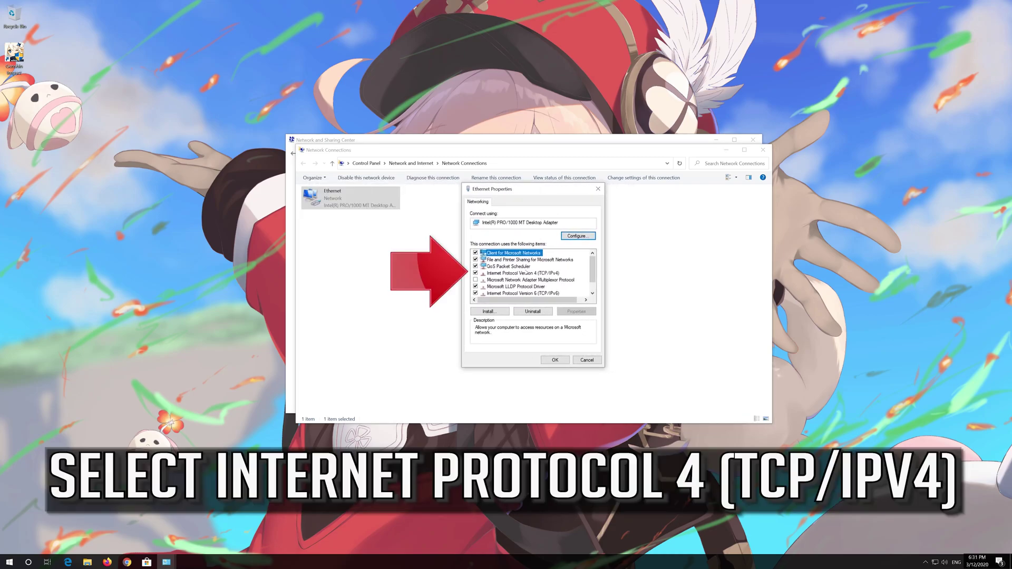
{"action": "left_click", "coordinate": [544, 274]}
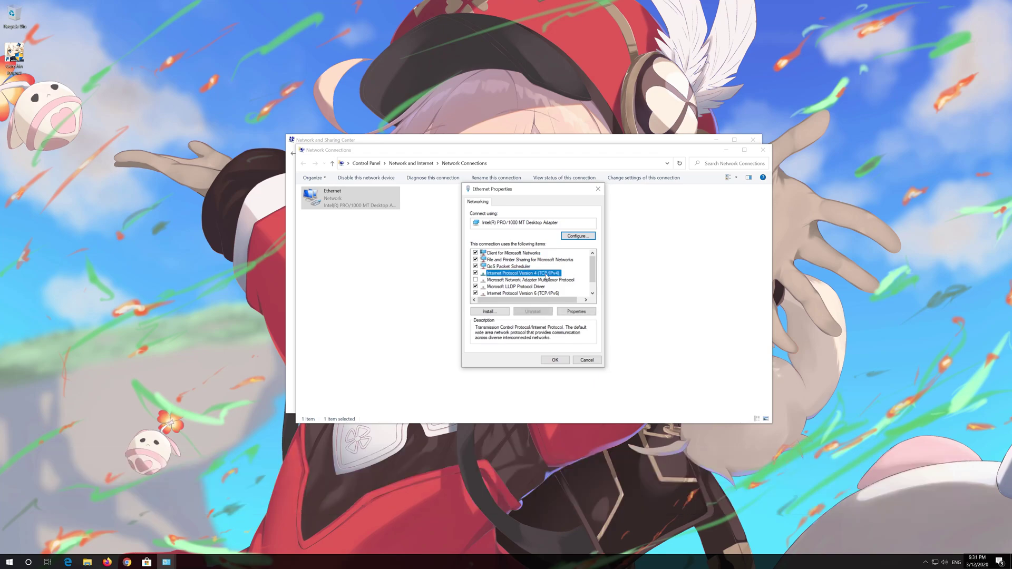
{"action": "left_click", "coordinate": [582, 313]}
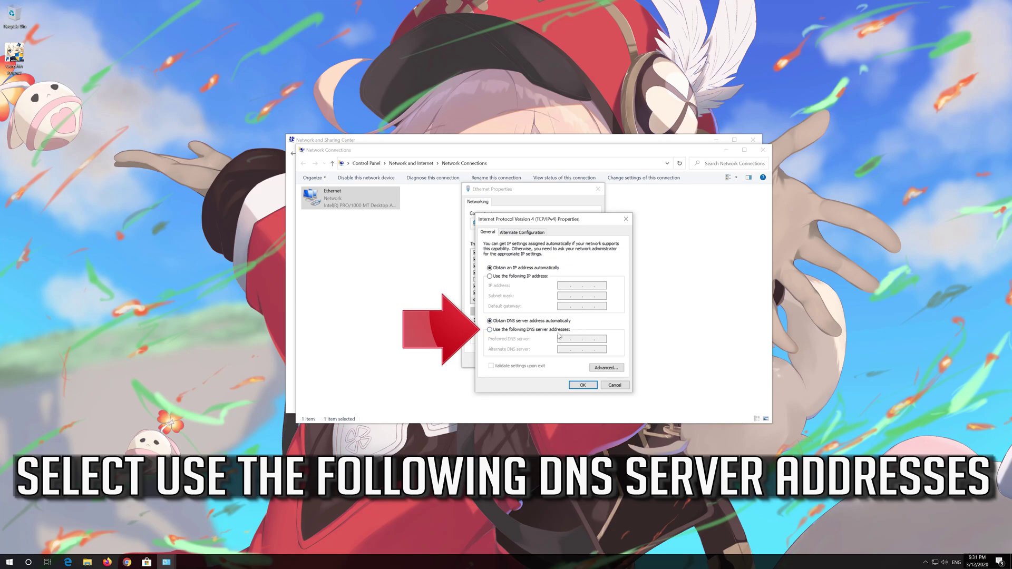
- Enter manual DNS servers, preferred 1.1.1.1 and alternate 1.0.0.1, and confirm with OK
{"action": "left_click", "coordinate": [489, 330]}
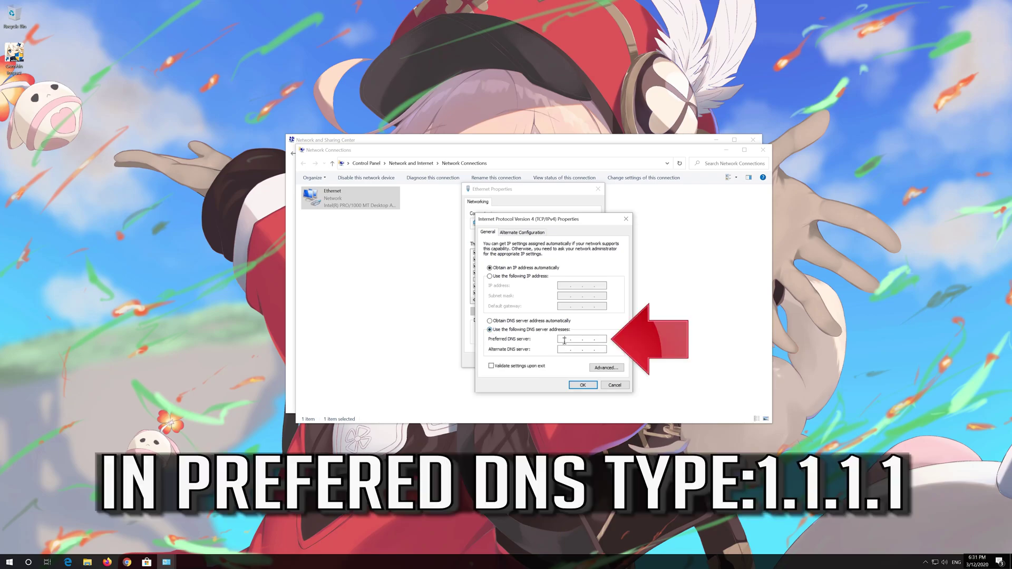
{"action": "type", "text": "1.1.1.1"}
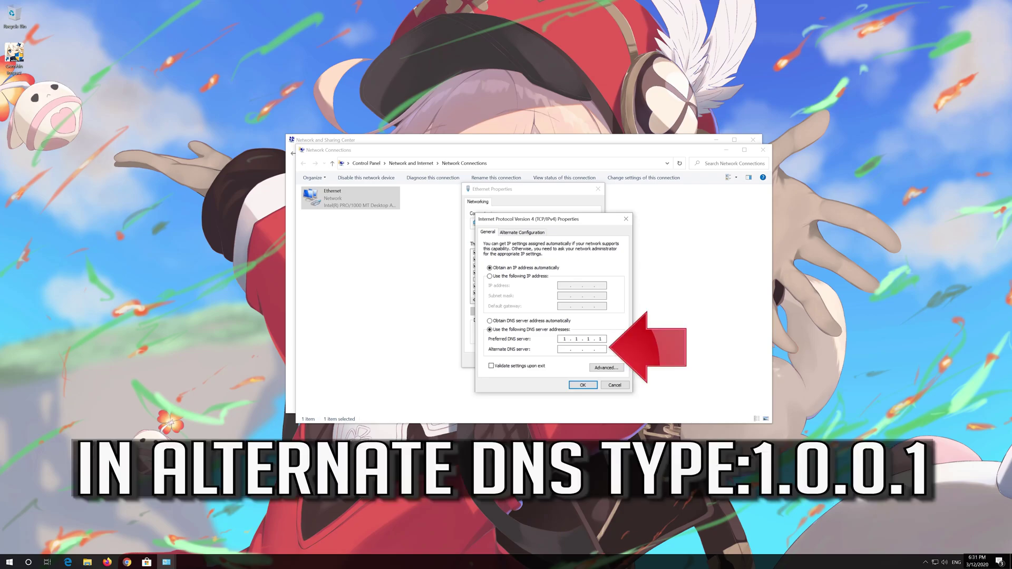
{"action": "left_click", "coordinate": [564, 348]}
{"action": "type", "text": "1.0.0."}
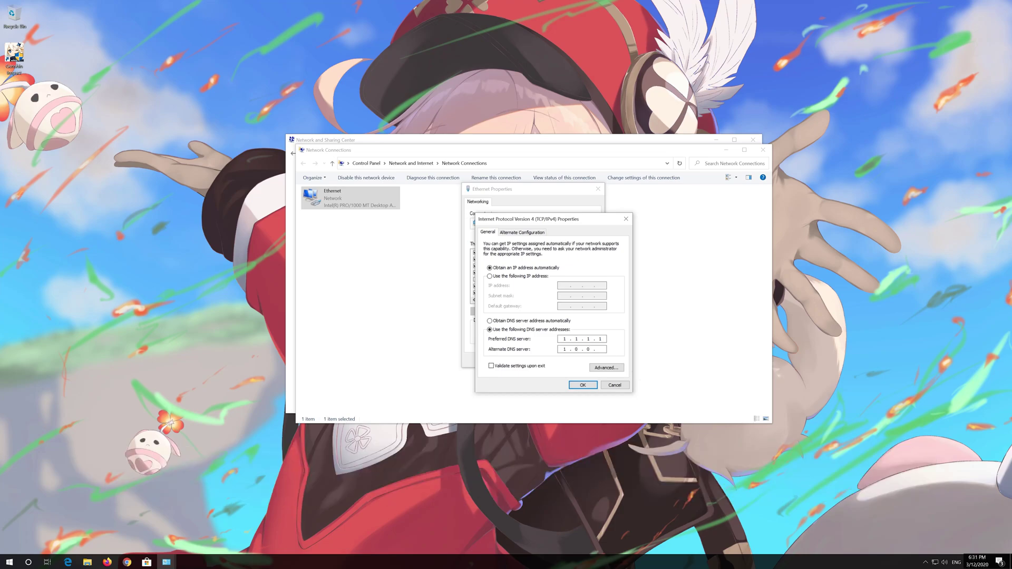
{"action": "type", "text": "1"}
{"action": "left_click", "coordinate": [585, 385]}
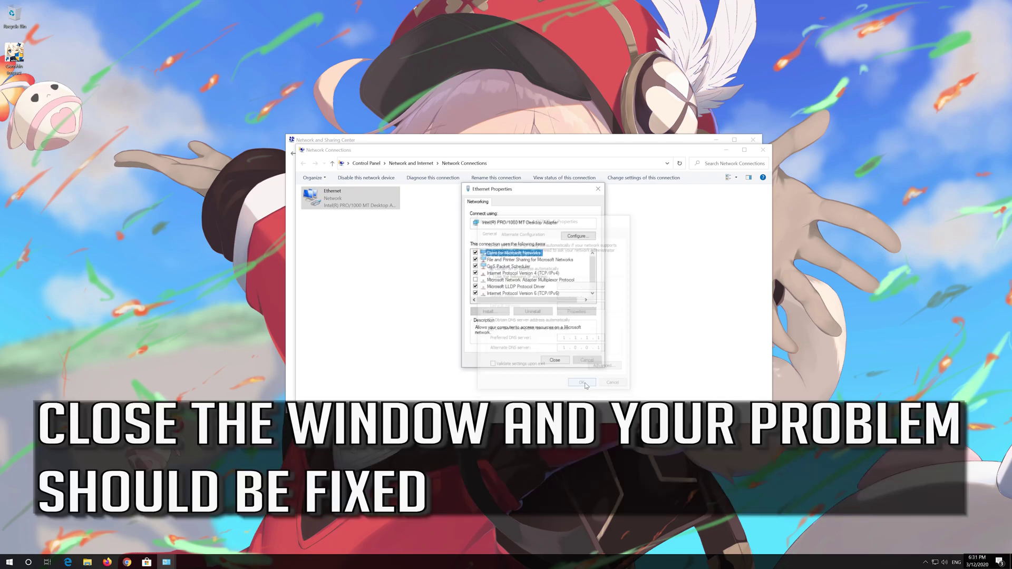